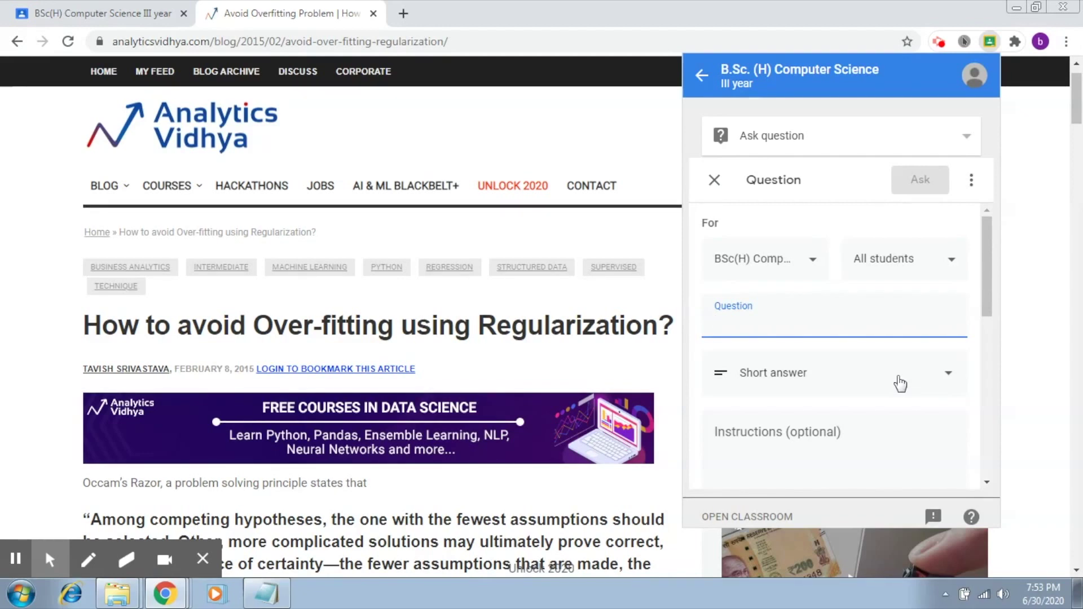
Step: Enter the question 'Name one method used to avoid overfitting.' and fix the misspelled 'overfitting'
type("Name on")
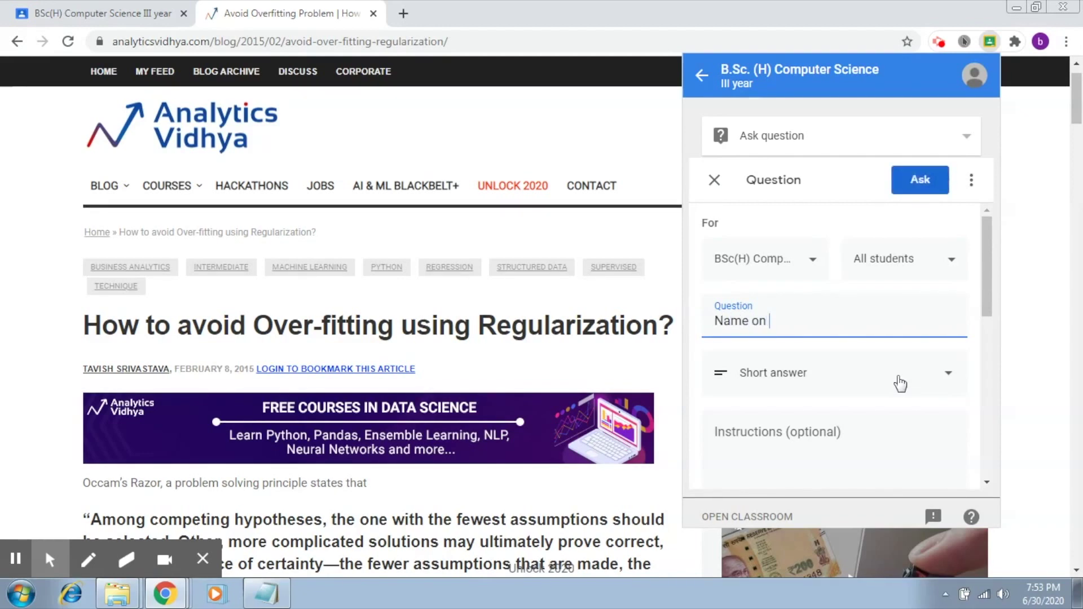
type("e method used")
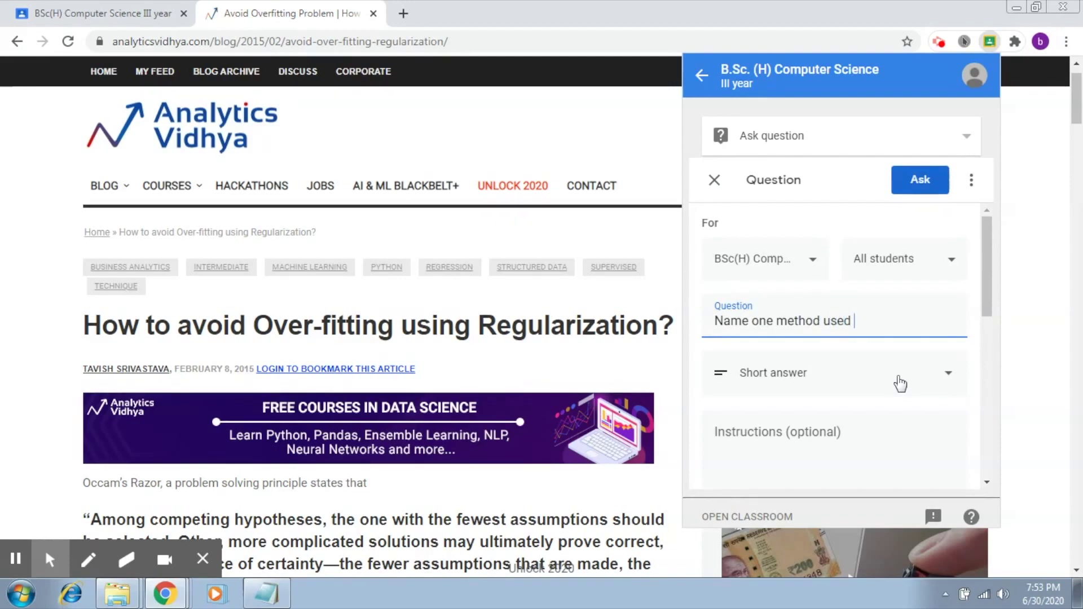
type(" to avoid oerfitti")
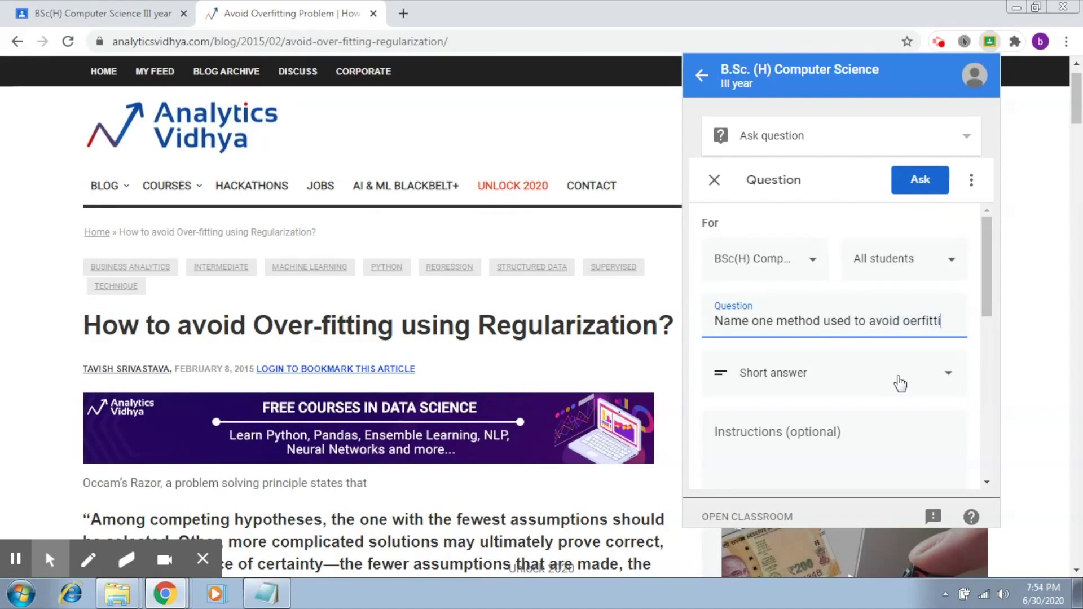
type("ng")
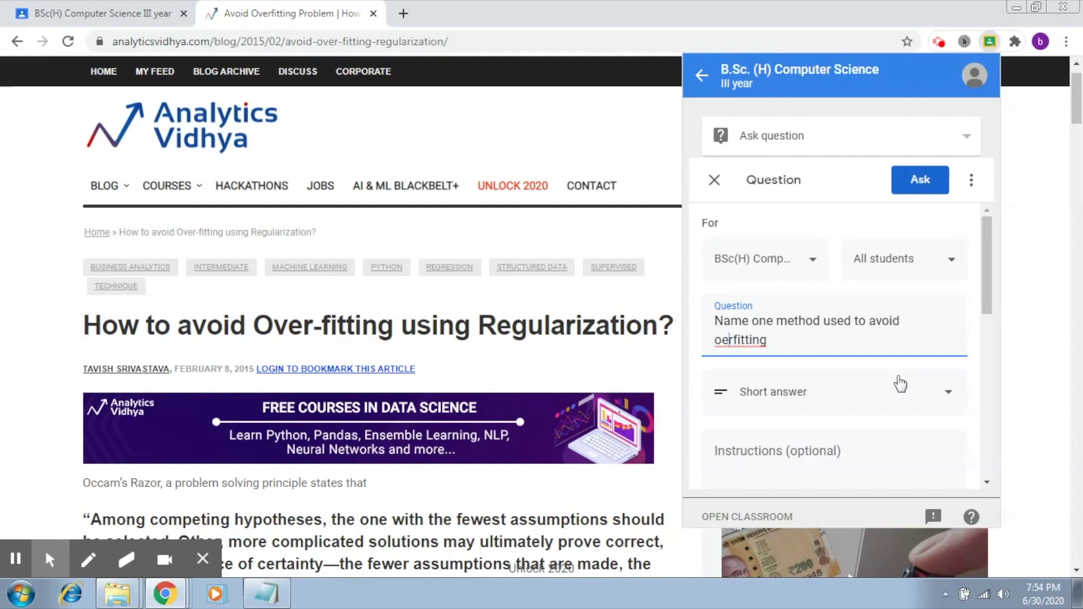
type("v")
key("End")
Step: Change the question's points from 100 to 1 and choose the Introduction topic
left_click_drag(993, 290, 978, 347)
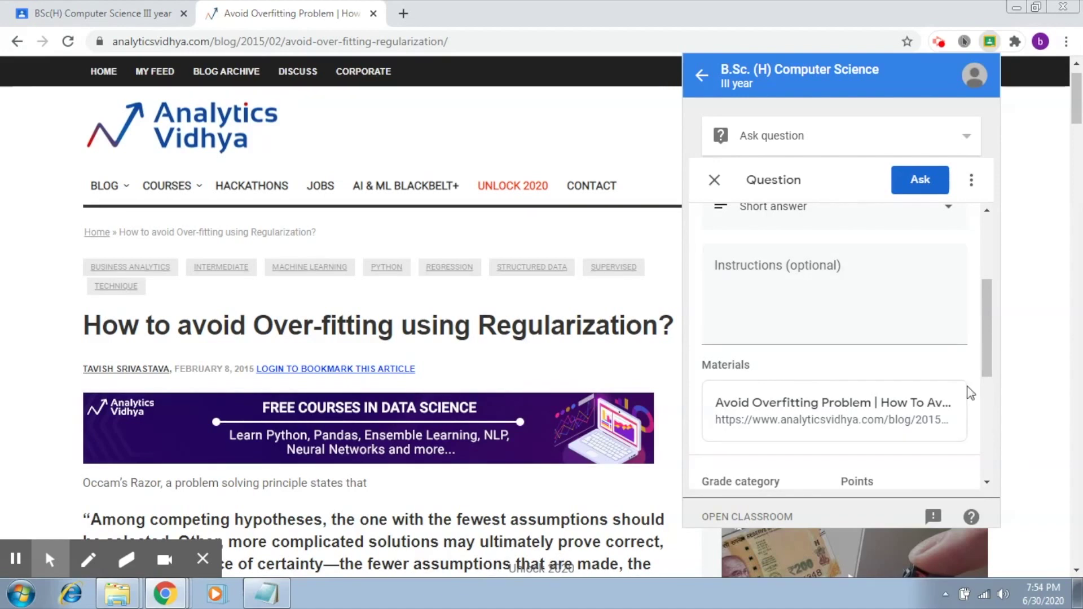
left_click_drag(994, 348, 983, 440)
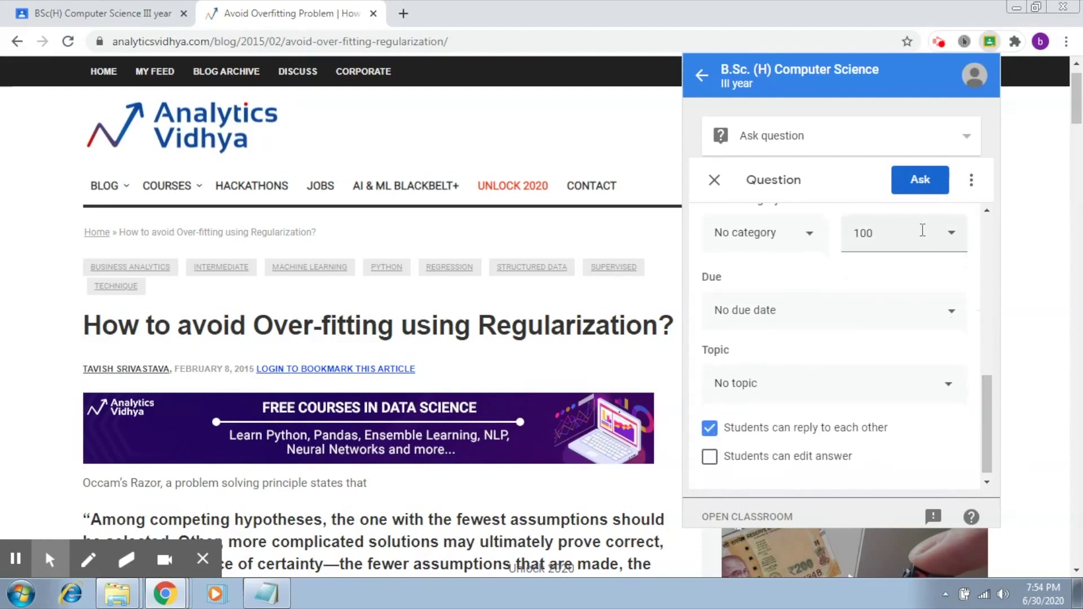
left_click(906, 236)
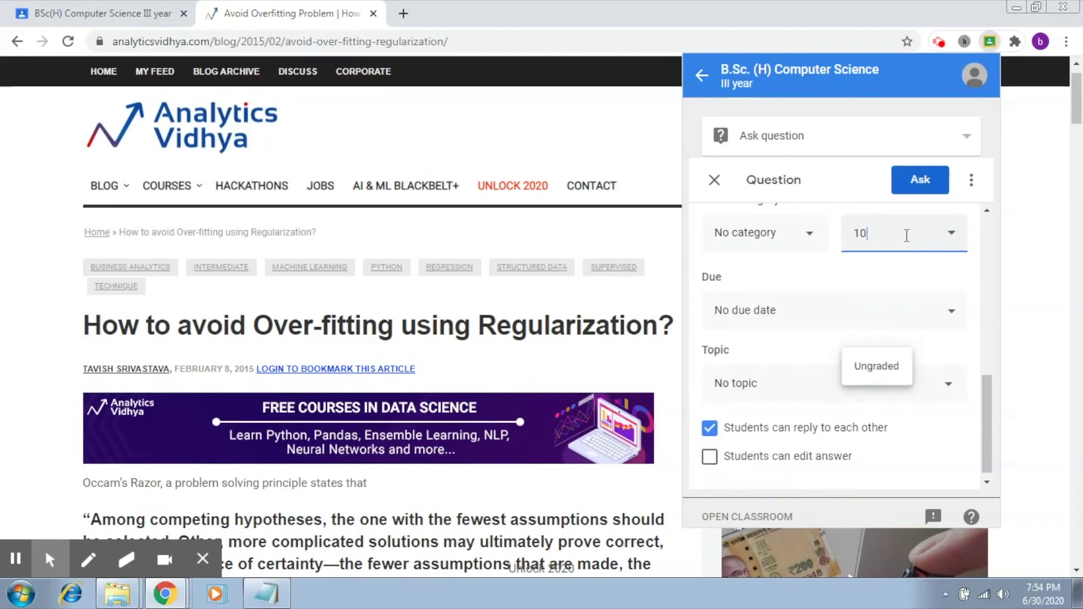
left_click(847, 273)
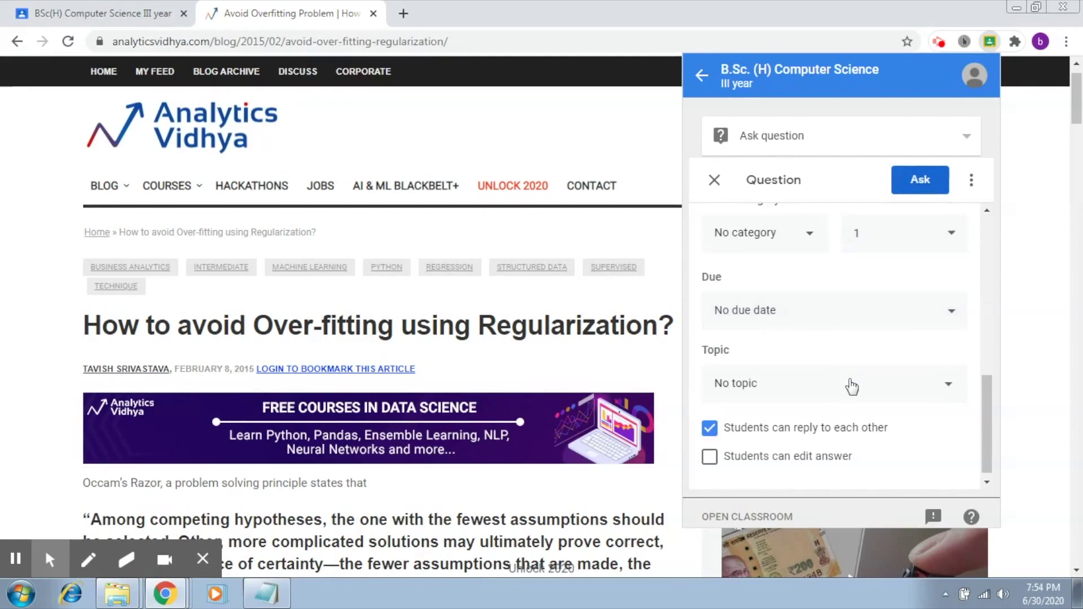
left_click(947, 388)
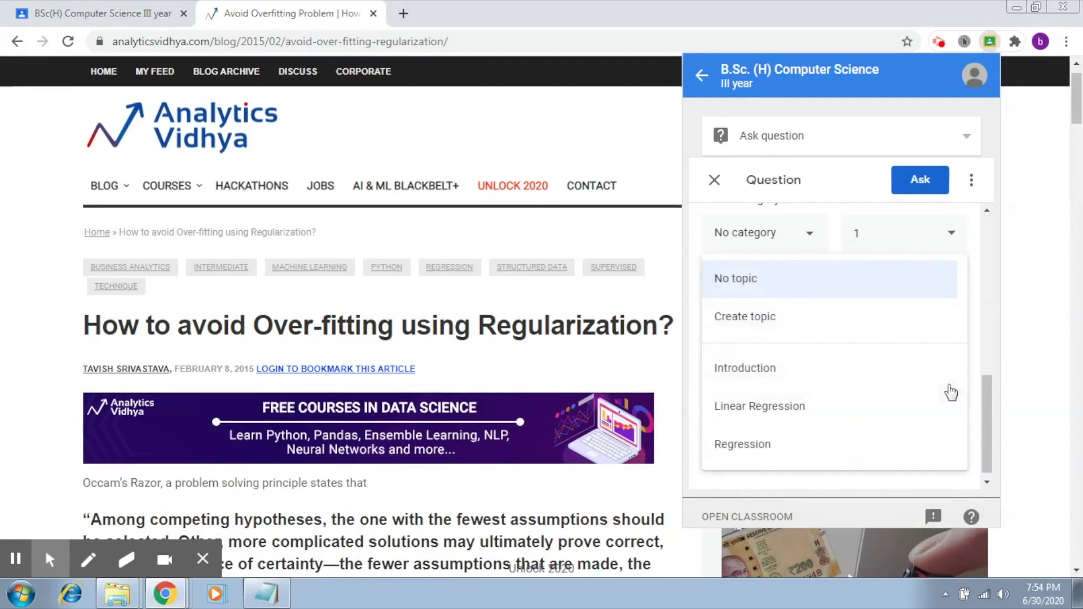
left_click(883, 359)
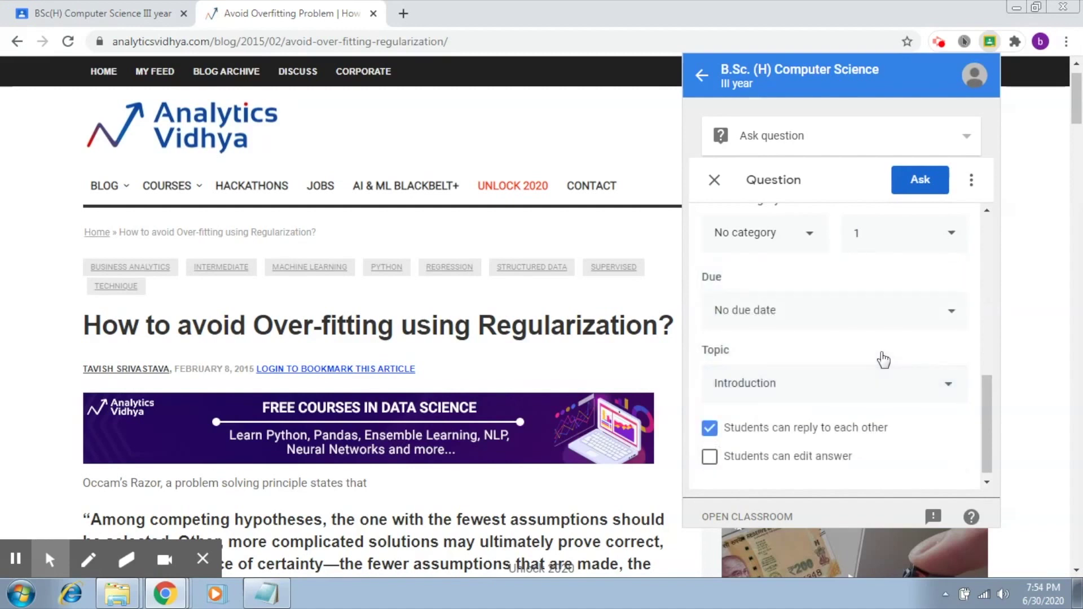
Step: Ask the overfitting question, accepting the 'No grade category selected' warning
left_click_drag(985, 420, 986, 236)
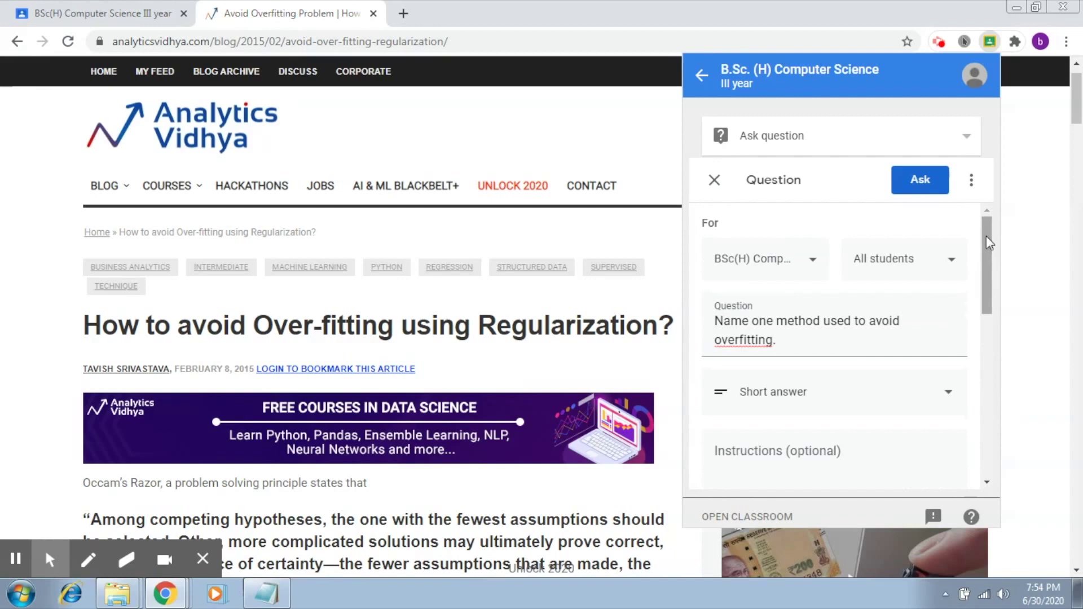
left_click(916, 191)
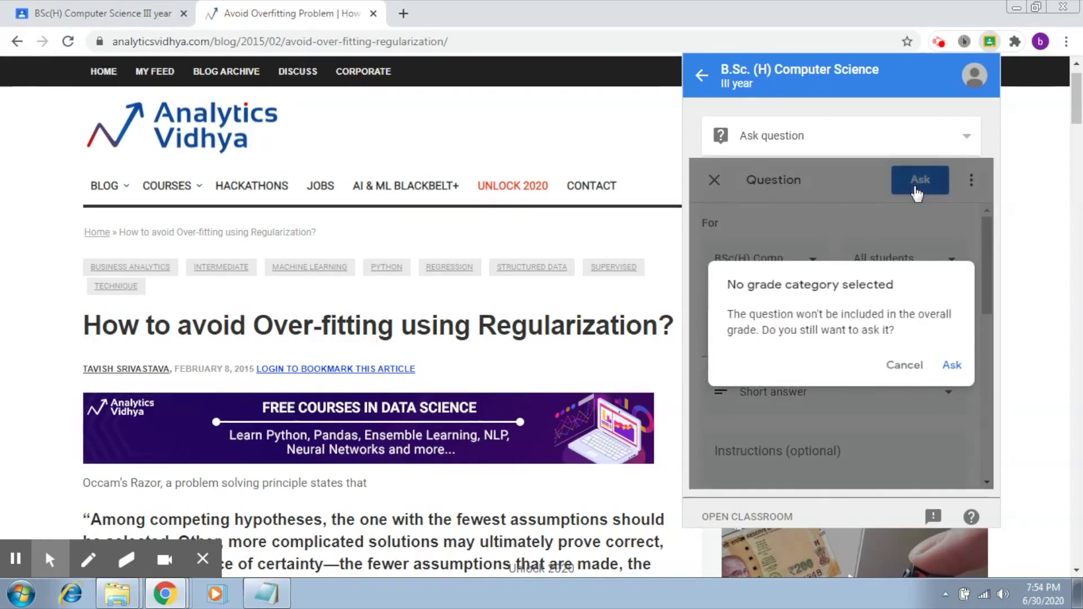
left_click(952, 365)
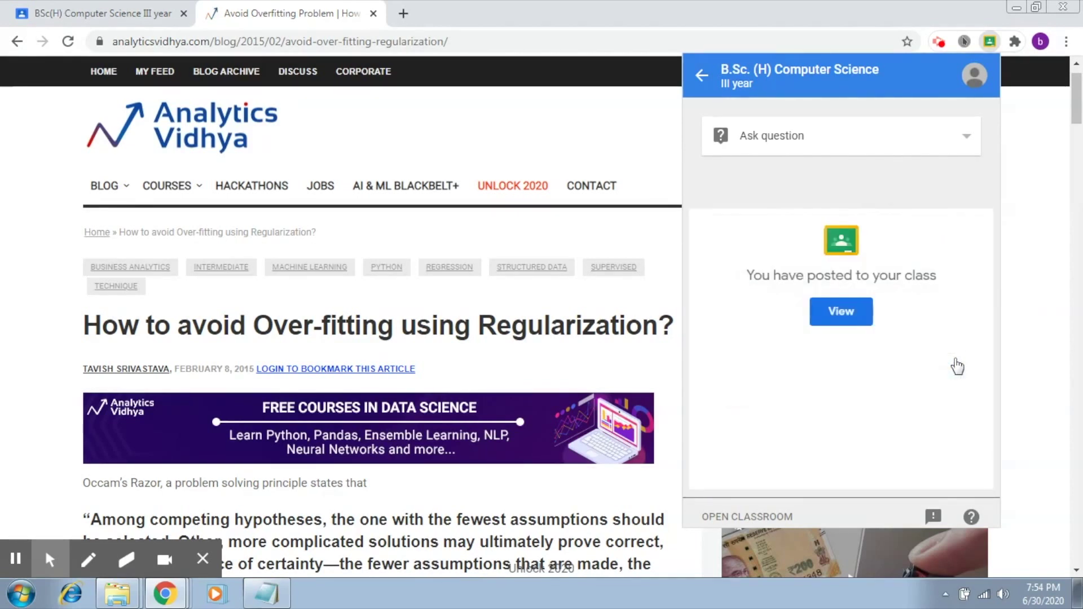
Step: Check the question's student answers (0 of 4 turned in), then close that tab
left_click(841, 312)
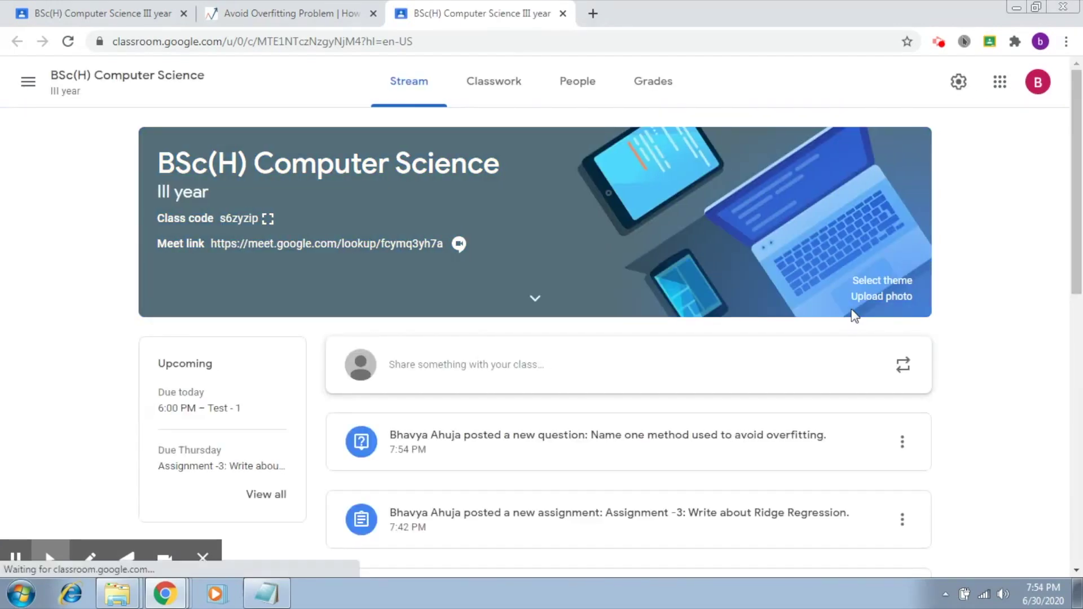
left_click(669, 442)
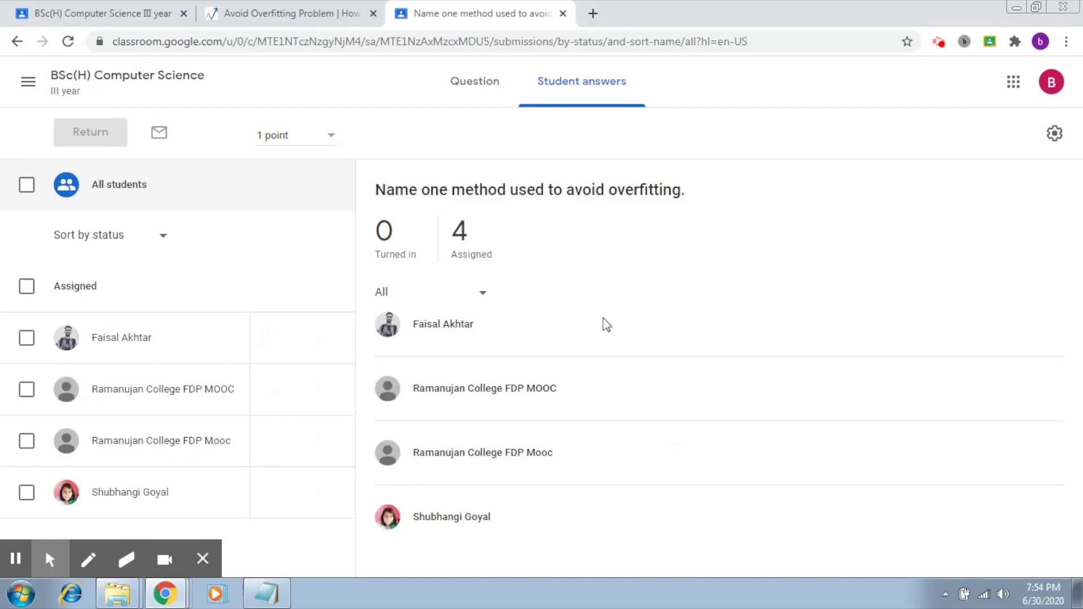
left_click(229, 11)
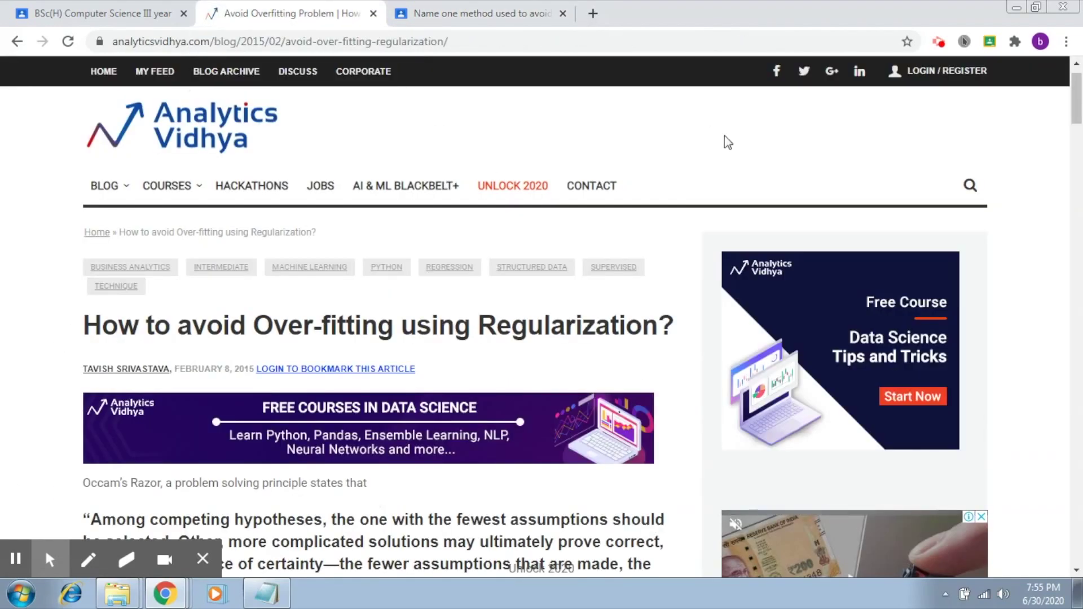
left_click(562, 14)
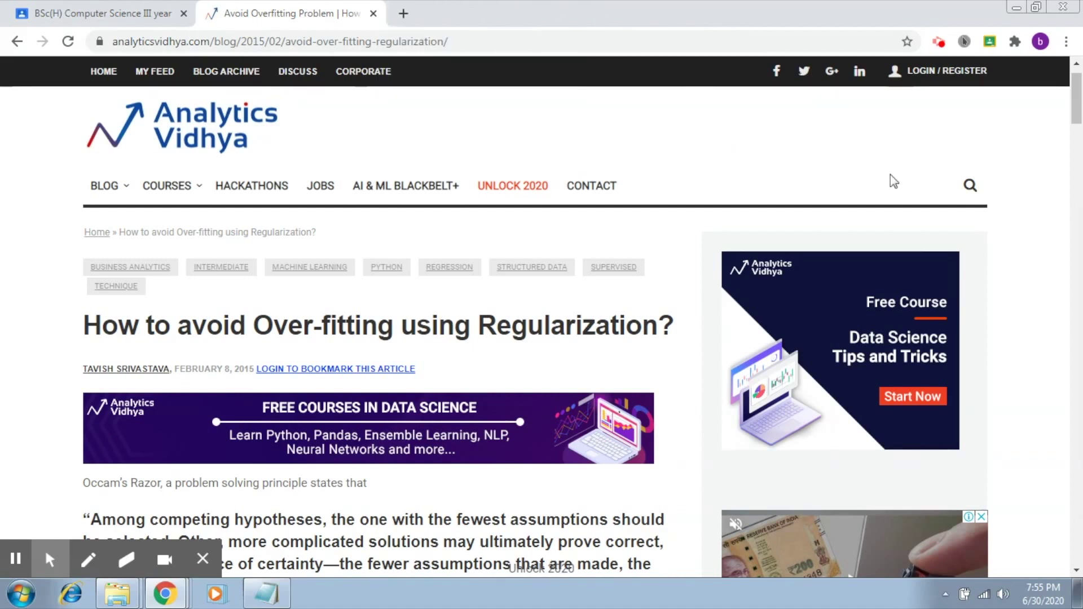
Step: Switch Share to Classroom to an announcement for the B.Sc. (H) Computer Science III year class
left_click(989, 41)
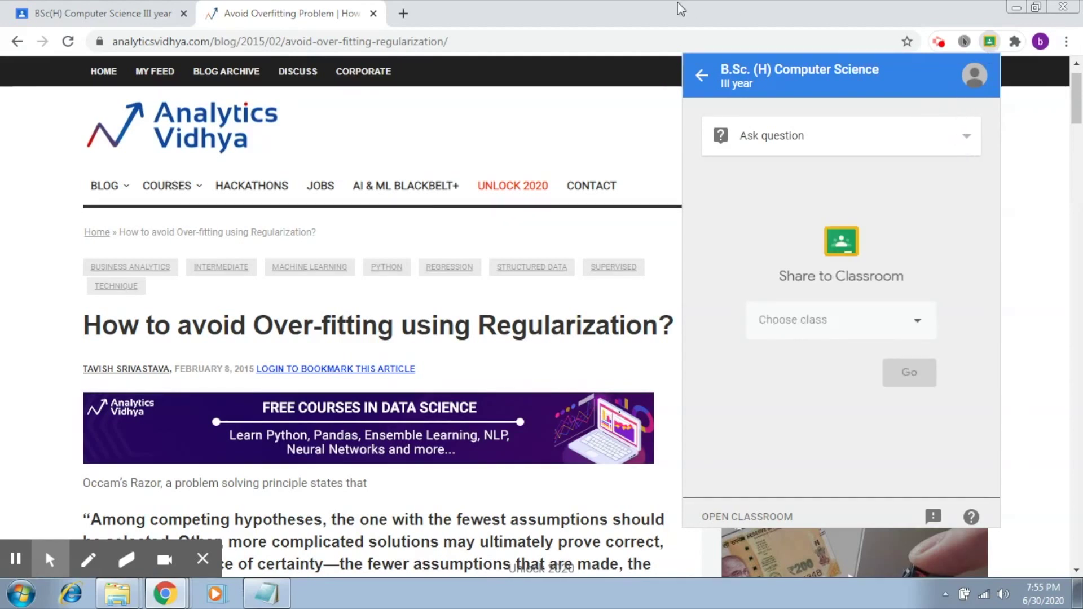
left_click(703, 79)
left_click(877, 107)
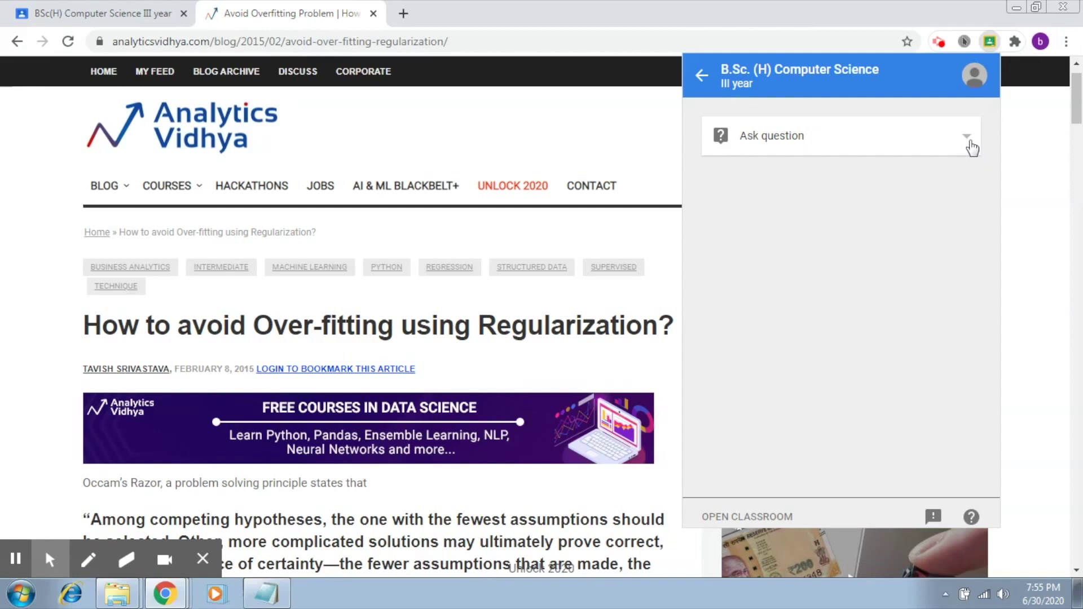
left_click(966, 138)
left_click(931, 214)
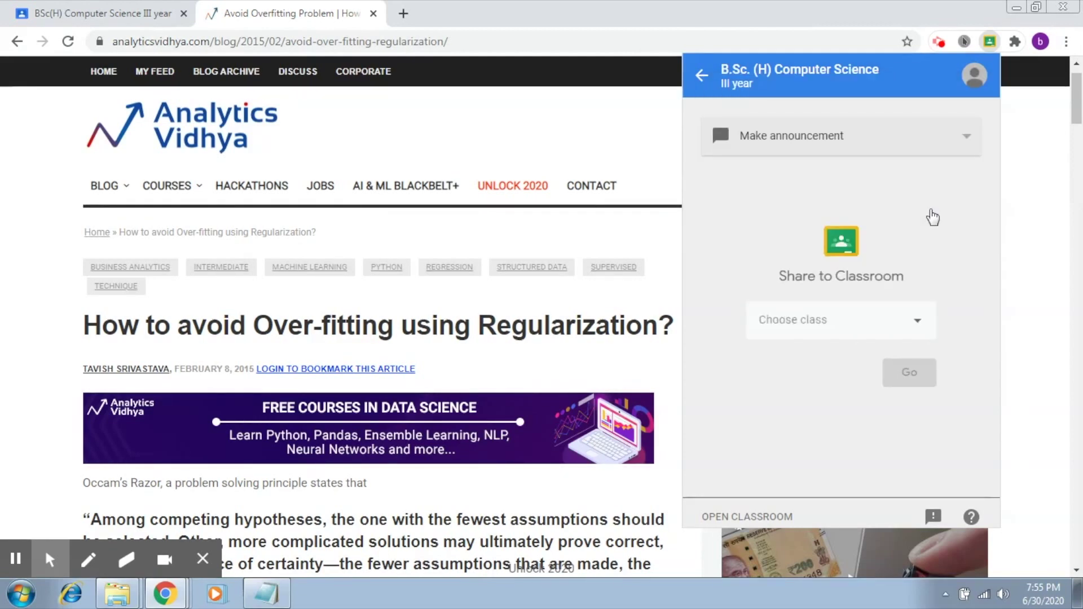
left_click(916, 324)
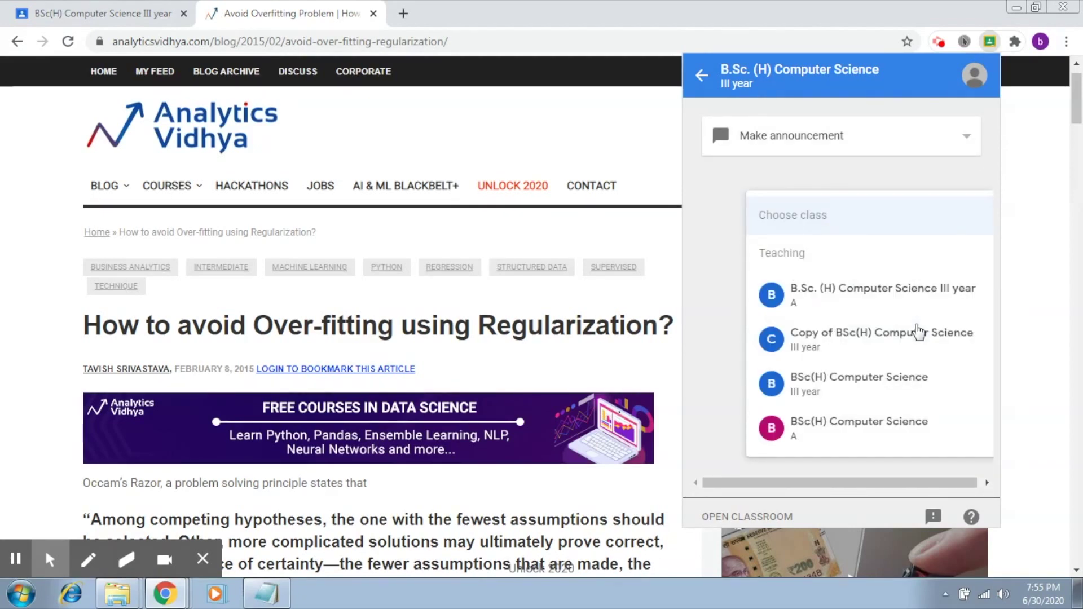
left_click(888, 403)
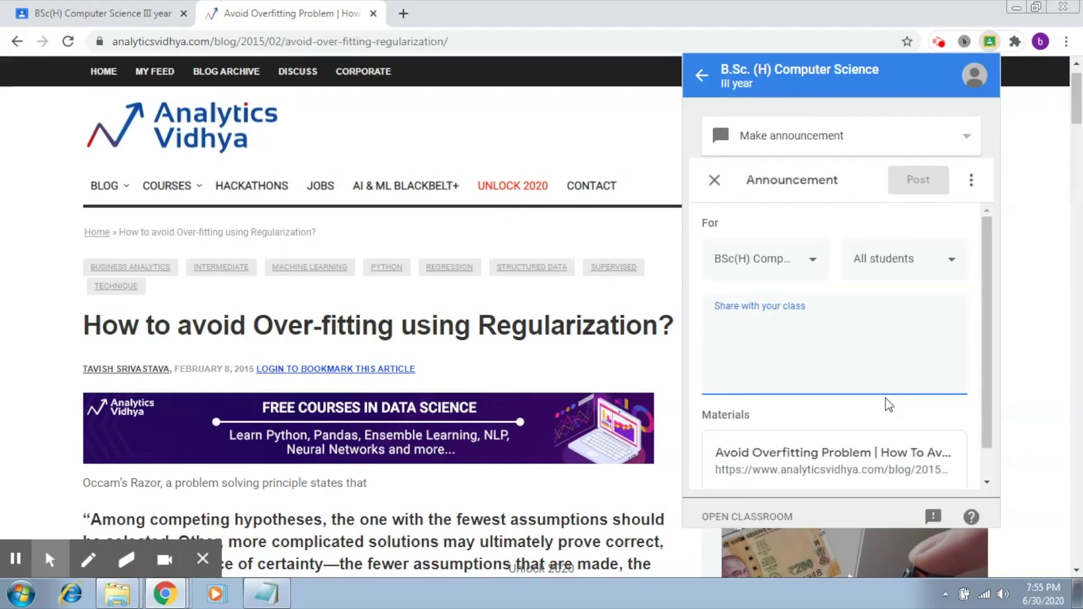
Step: Post the announcement 'Please read this article and a test will be held on 10 July based on this article'
type("P")
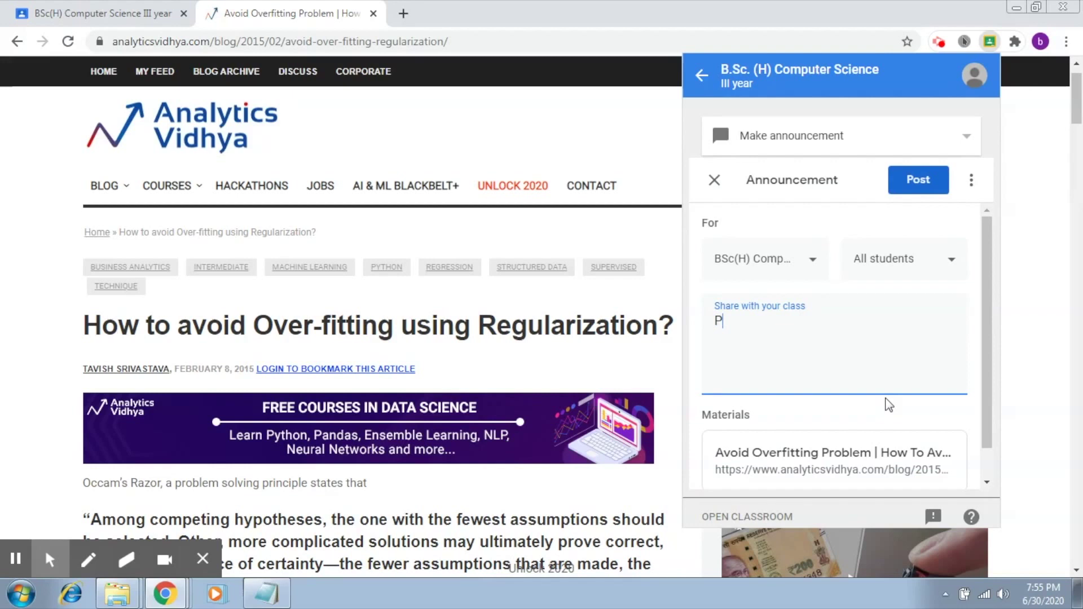
type("lease read yh")
type("this ")
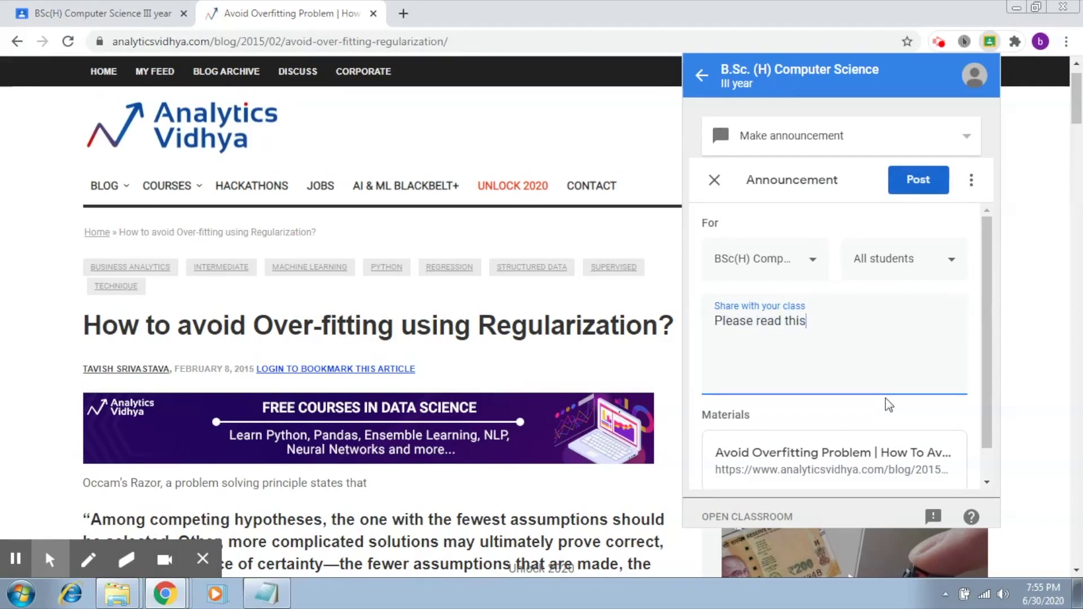
type("atricle")
type("ticl")
type("e and ")
type("a test ")
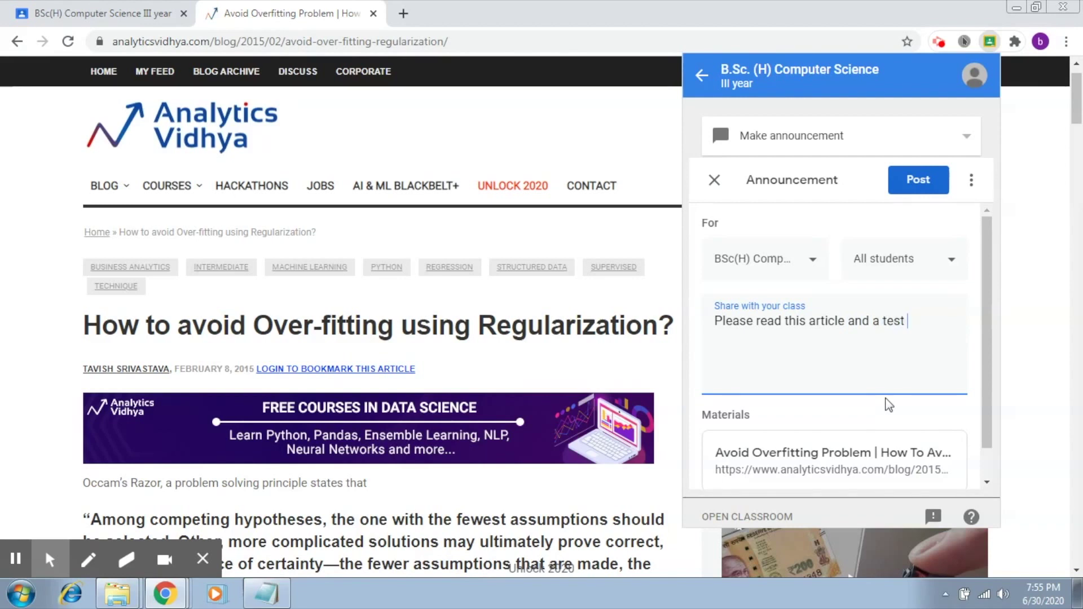
type("will be held on")
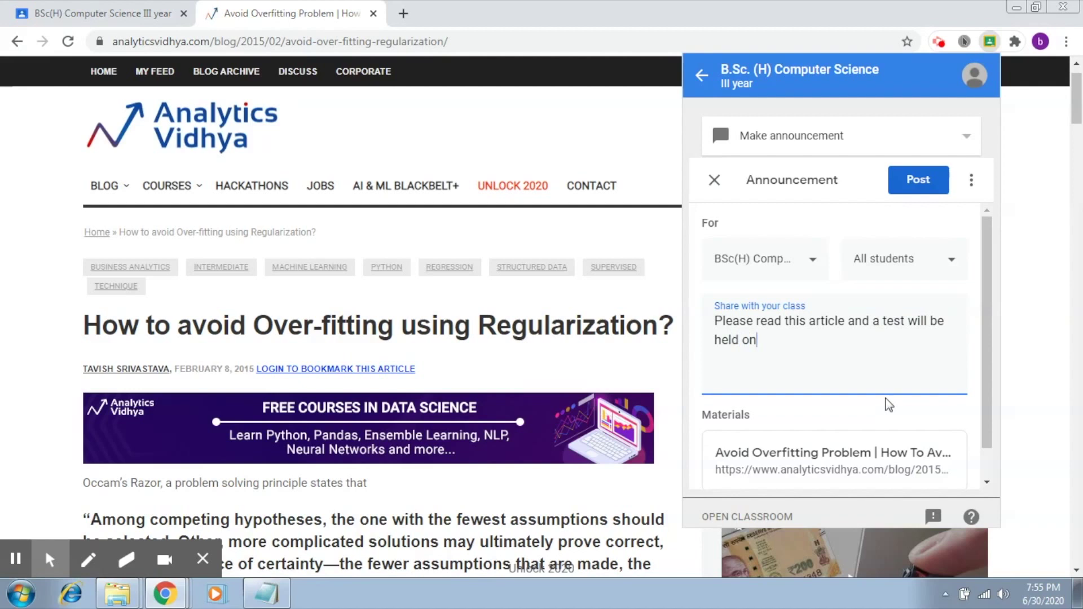
type(" 10 July based on t")
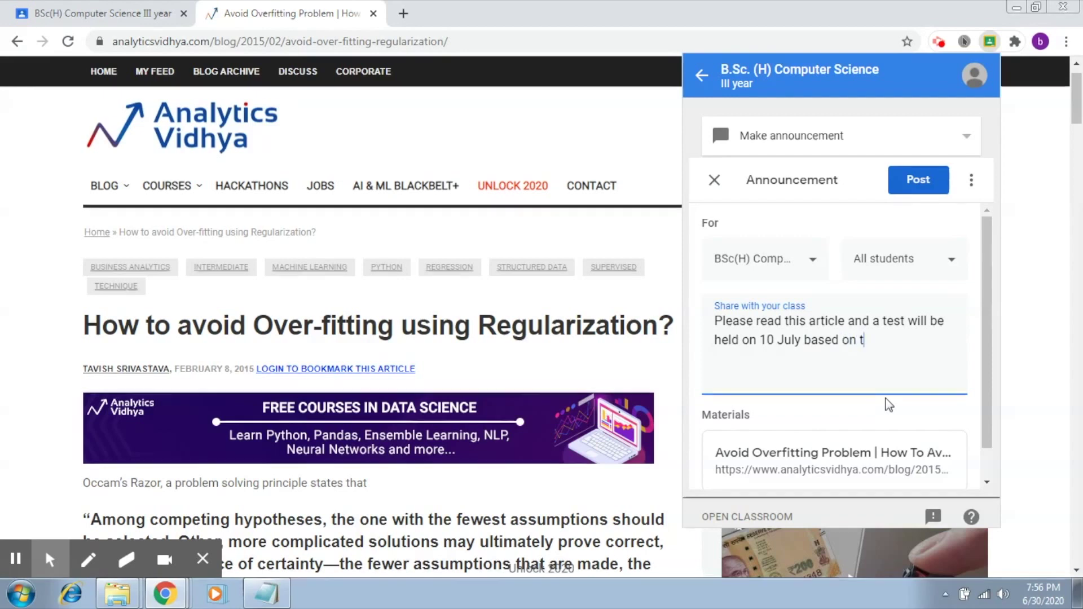
type("his article.")
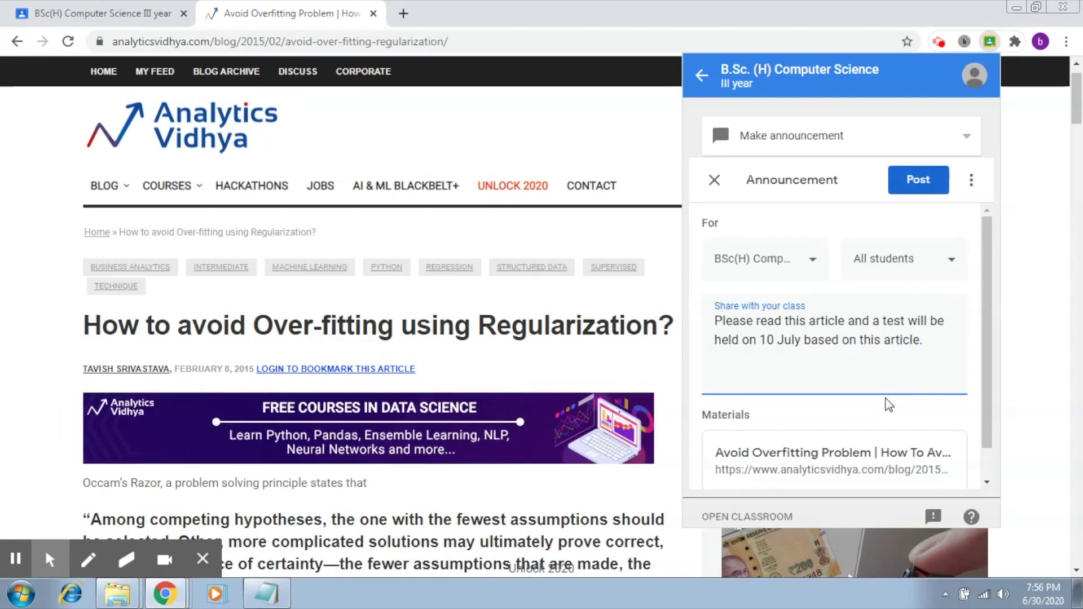
left_click_drag(988, 340, 1009, 181)
left_click(909, 181)
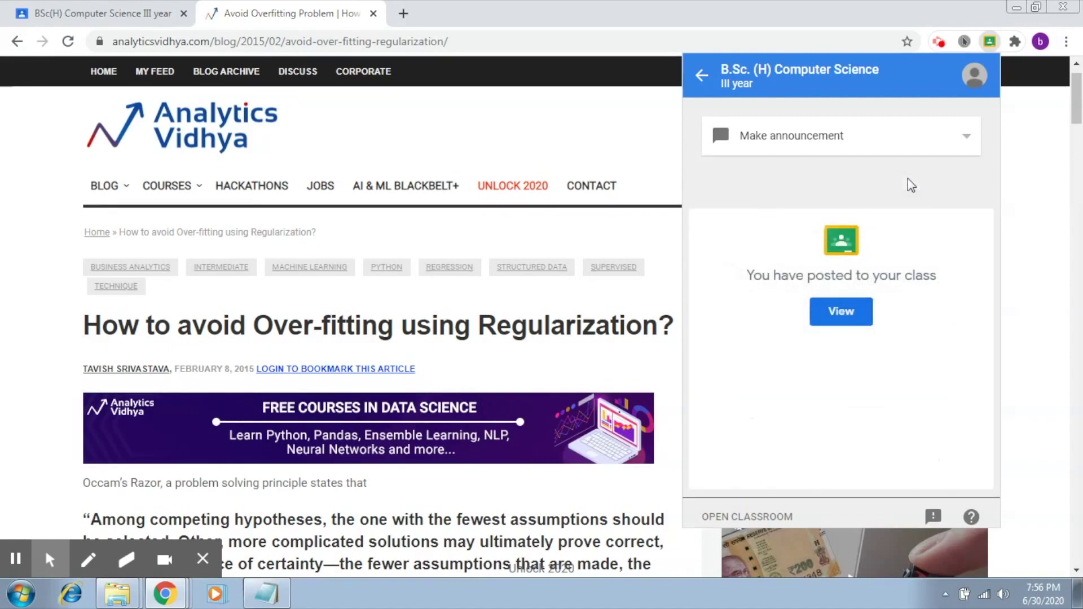
Step: Check the announcement with the article link in the class stream, then close the Classroom tab
left_click(841, 312)
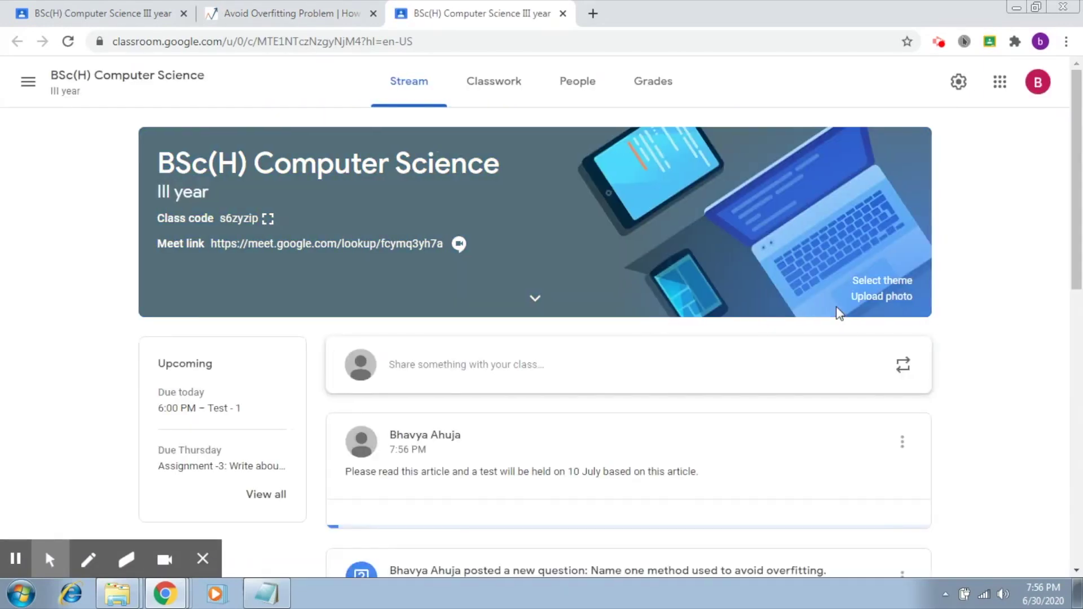
left_click_drag(1081, 151, 1081, 230)
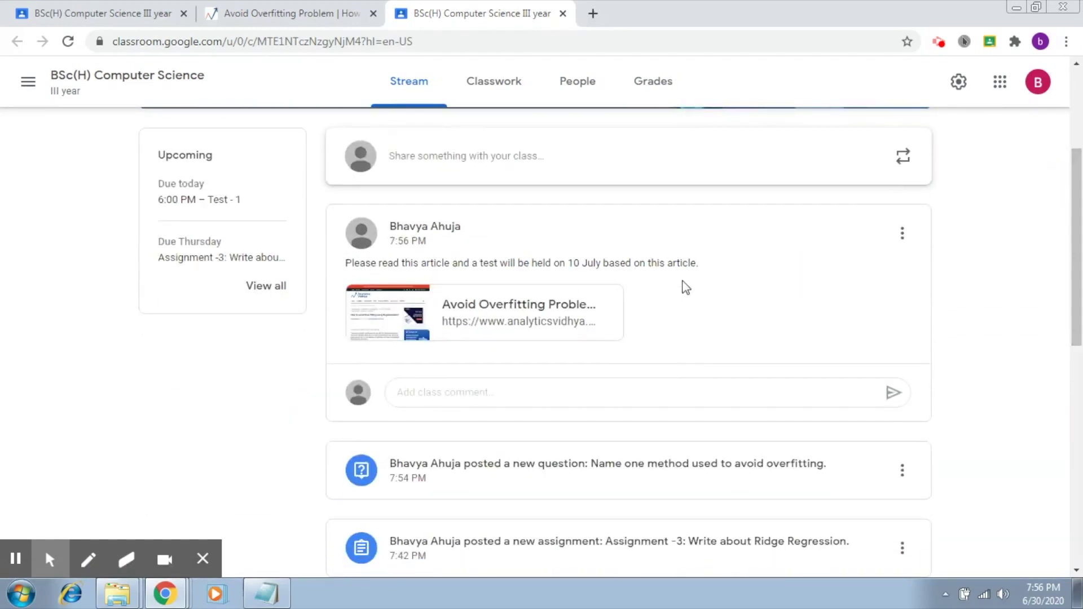
left_click_drag(1075, 331, 1074, 254)
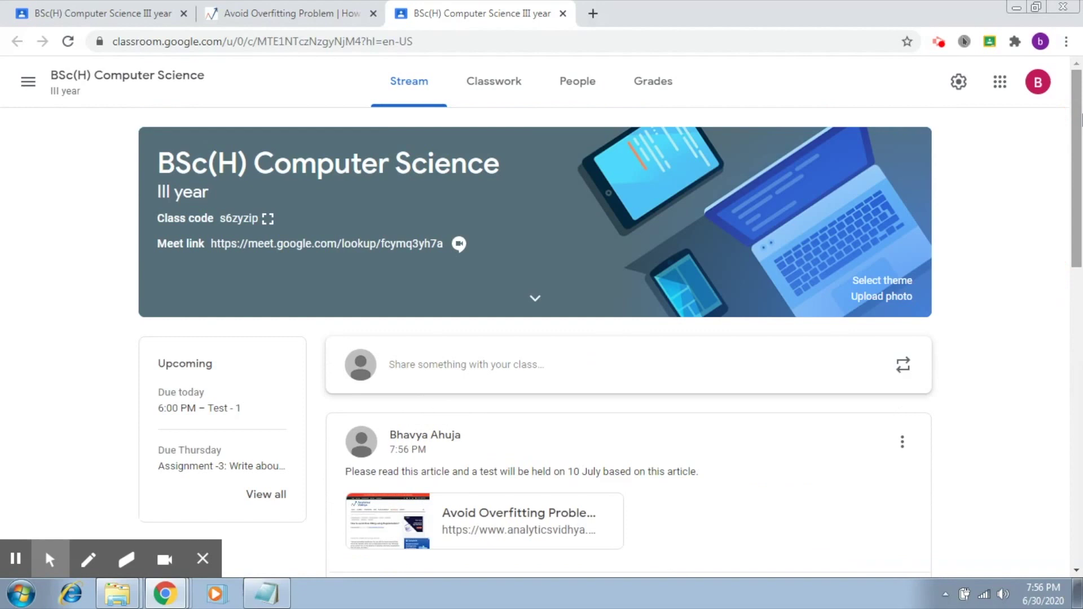
left_click(561, 14)
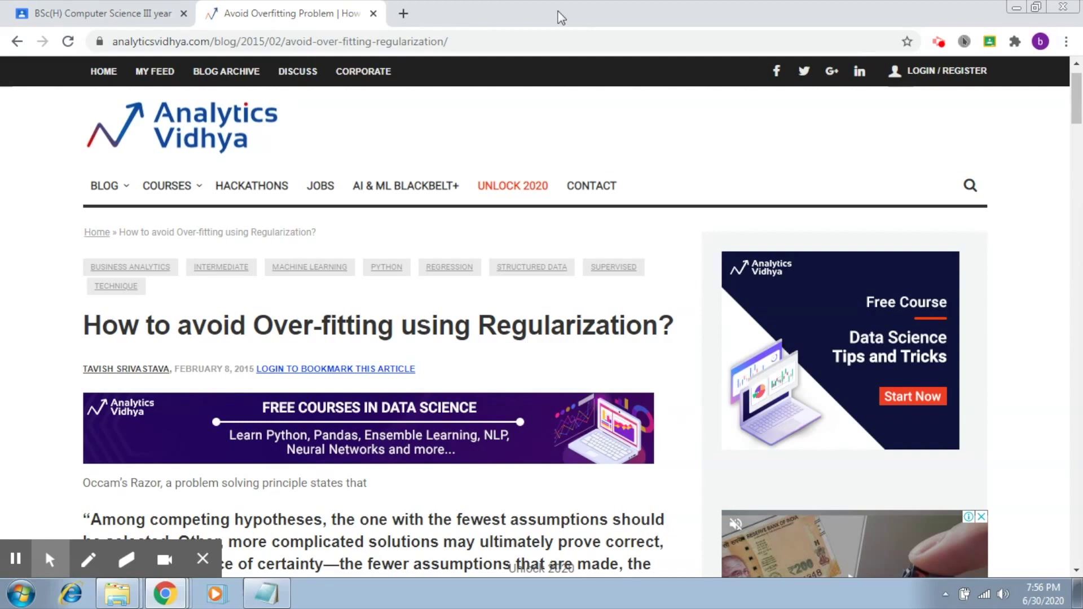
Step: Choose the B.Sc. (H) Computer Science III year class and set the action to Push to students
left_click(989, 41)
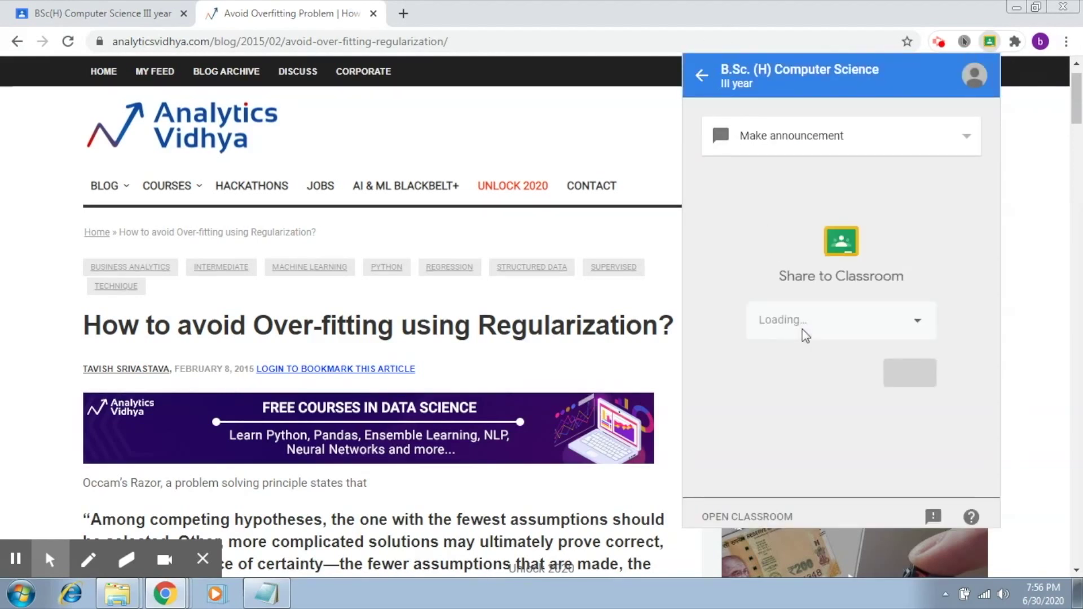
left_click(697, 79)
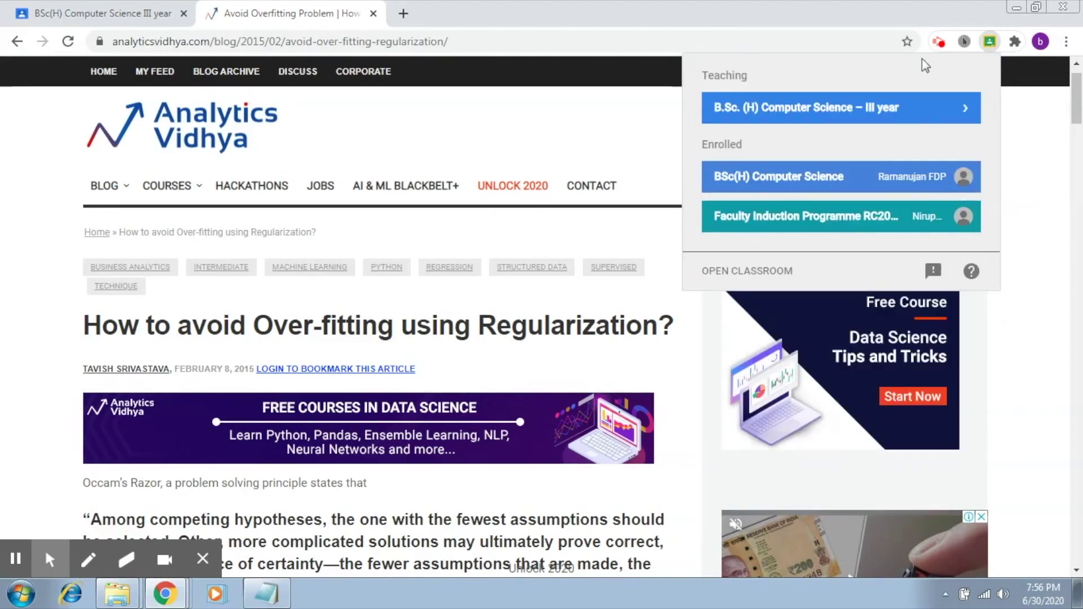
left_click(917, 107)
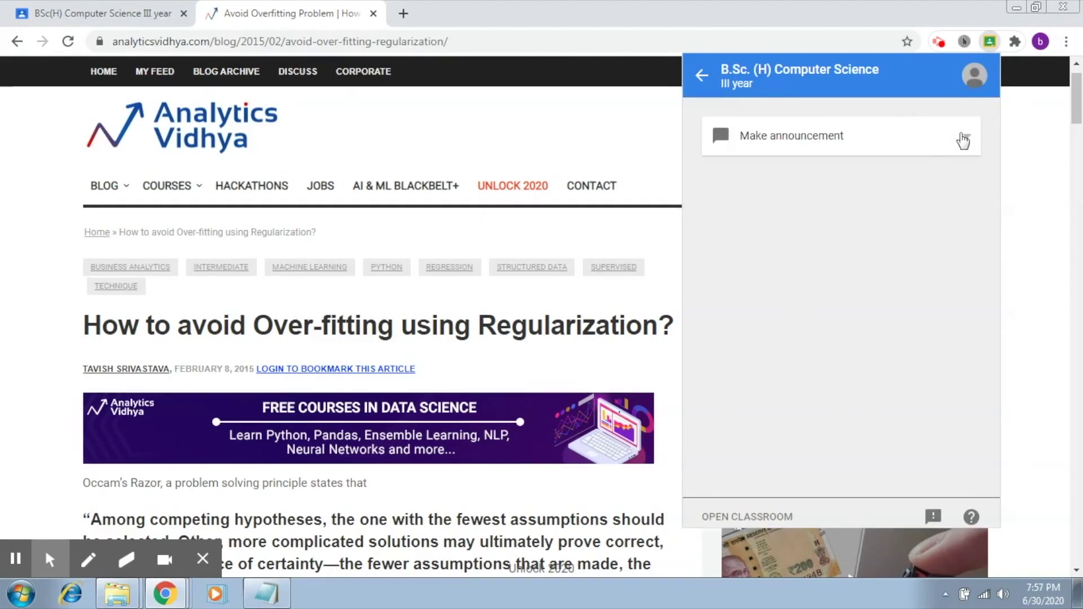
left_click(965, 141)
left_click(923, 110)
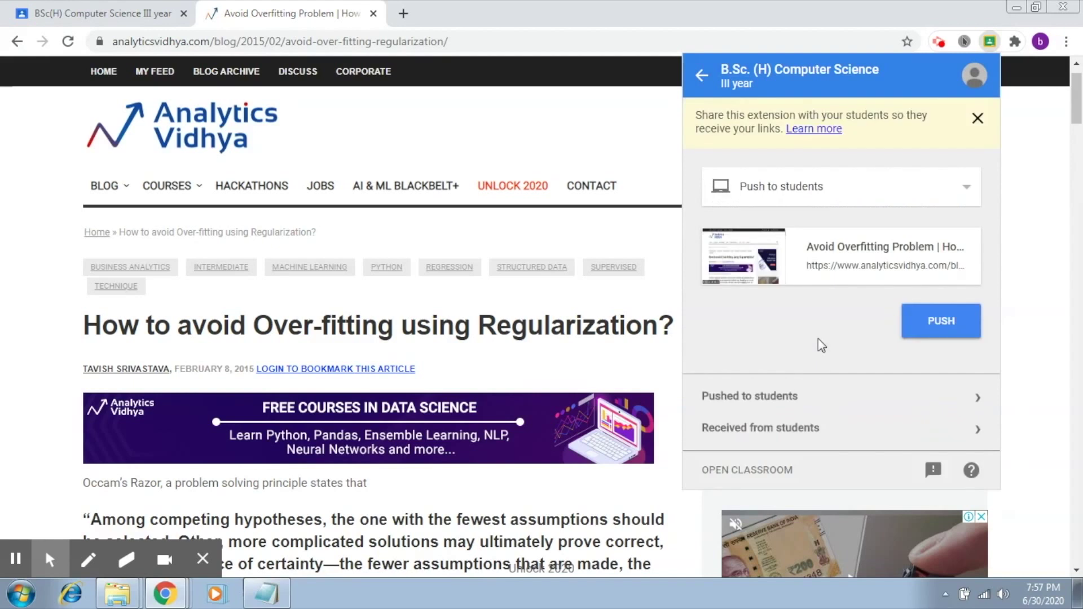
Step: Review the three links already pushed to students, then open Google Classroom in a new tab
left_click(813, 399)
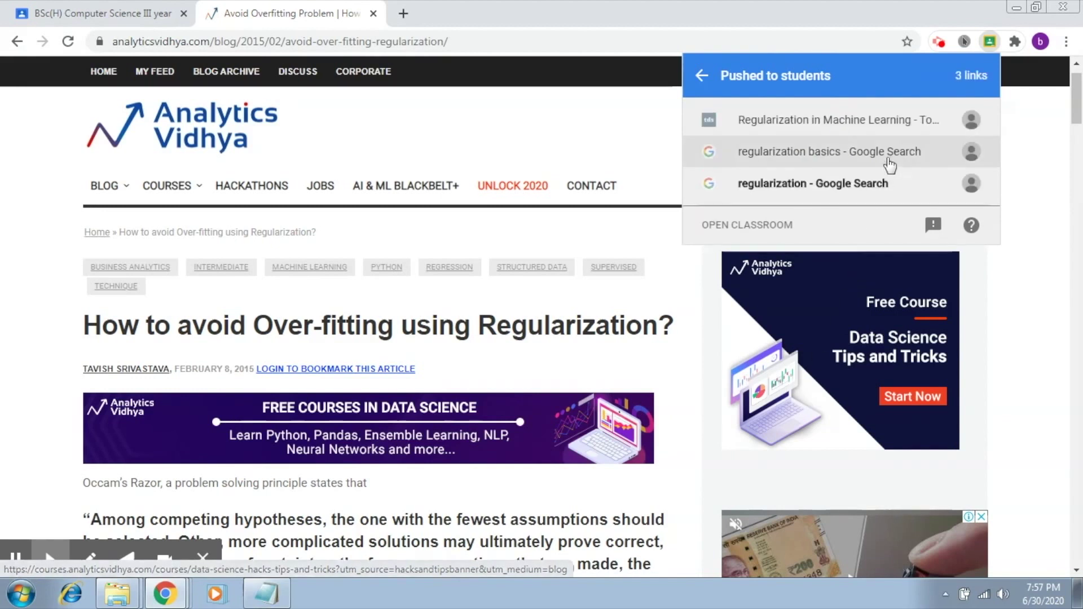
left_click(707, 68)
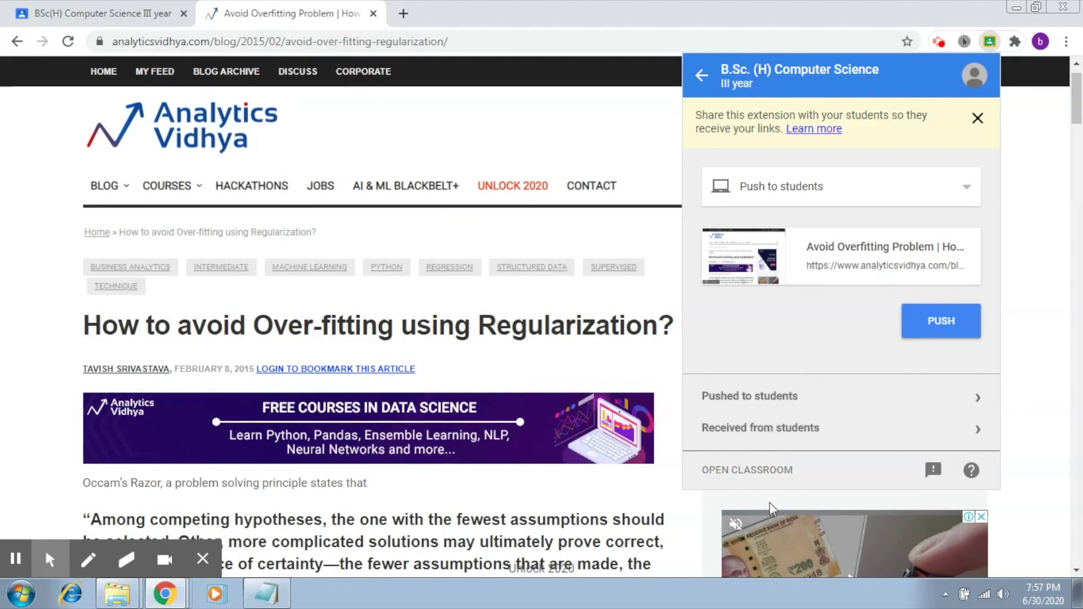
left_click(760, 472)
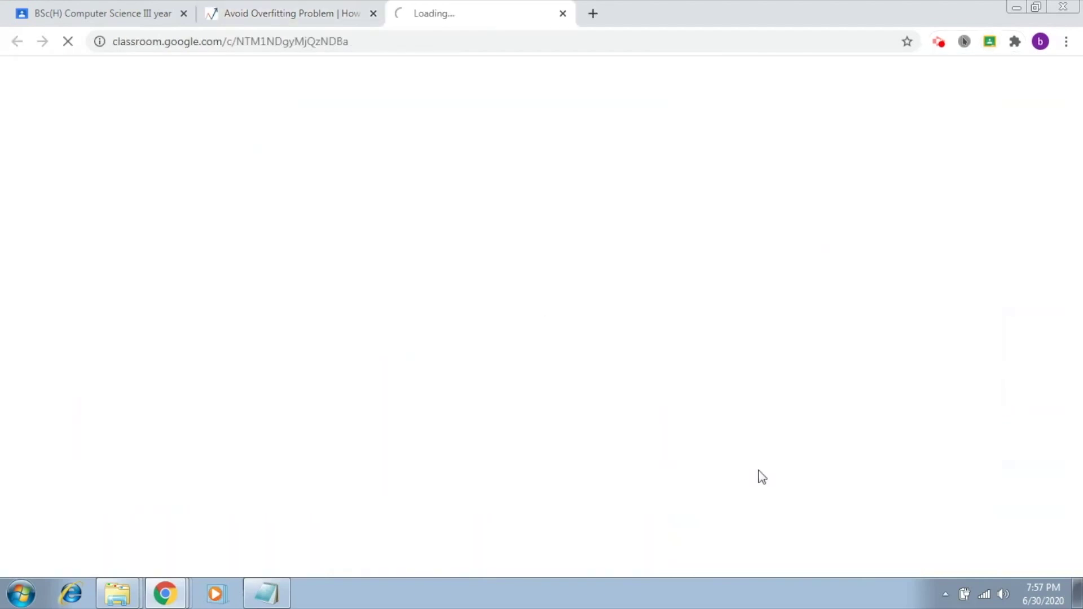